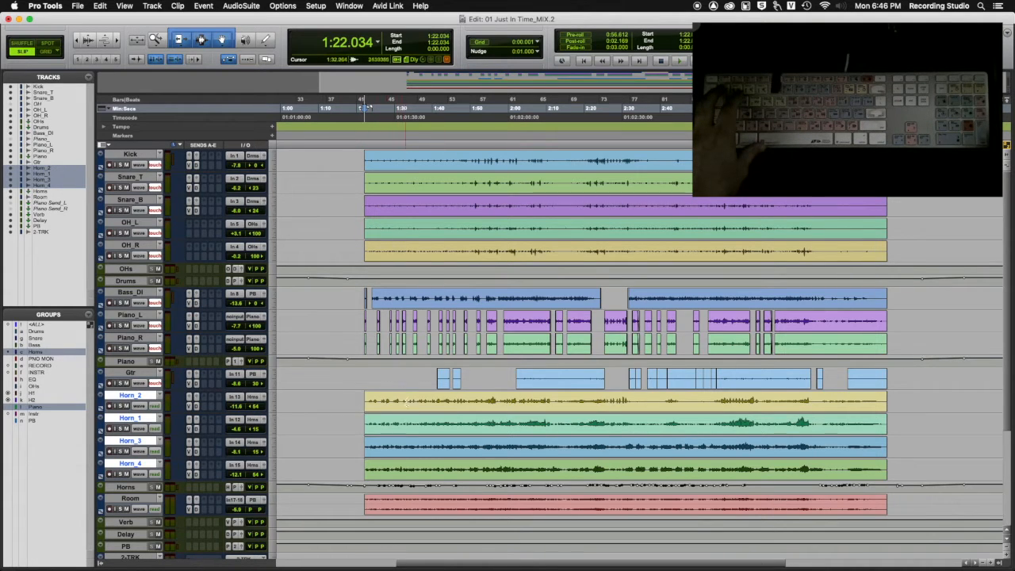
# Step: Place the edit cursor before the Snare_B clip and magnify the piano clips around 1:52 in Single Zoom mode
pyautogui.click(345, 200)
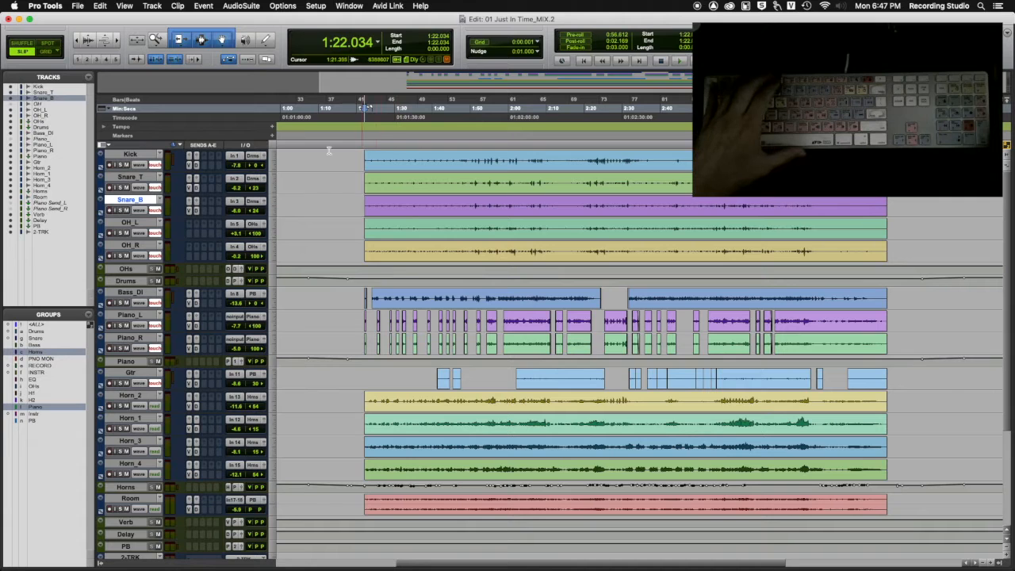
pyautogui.press('F5')
pyautogui.moveTo(330, 242); pyautogui.dragTo(596, 219)
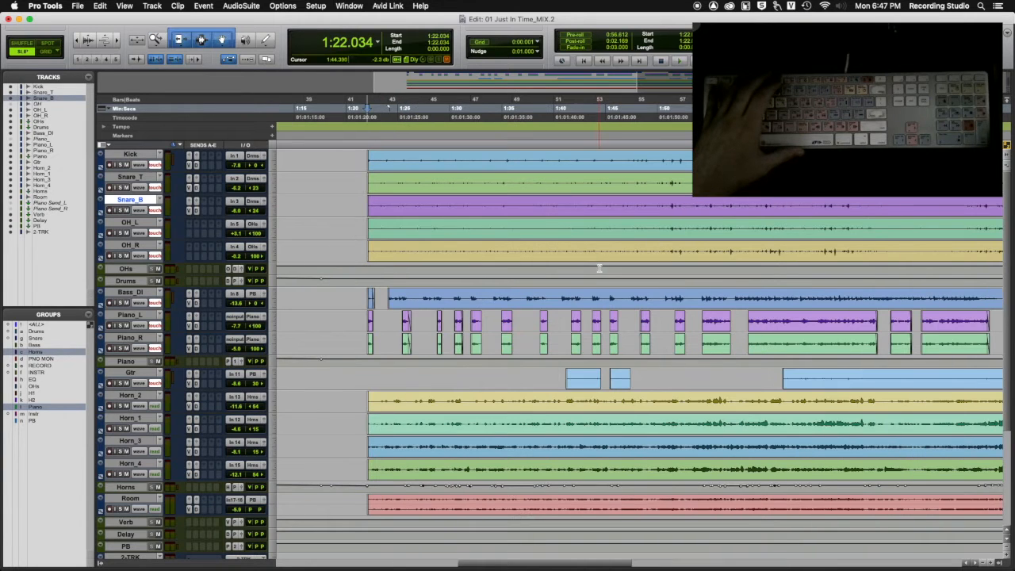
pyautogui.moveTo(652, 311); pyautogui.dragTo(805, 335)
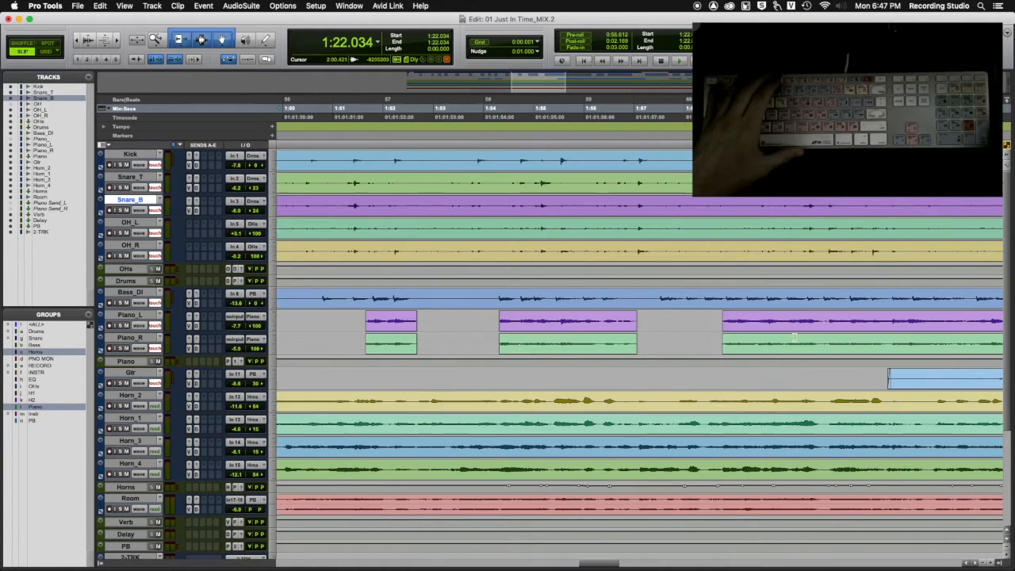
pyautogui.moveTo(332, 321); pyautogui.dragTo(492, 333)
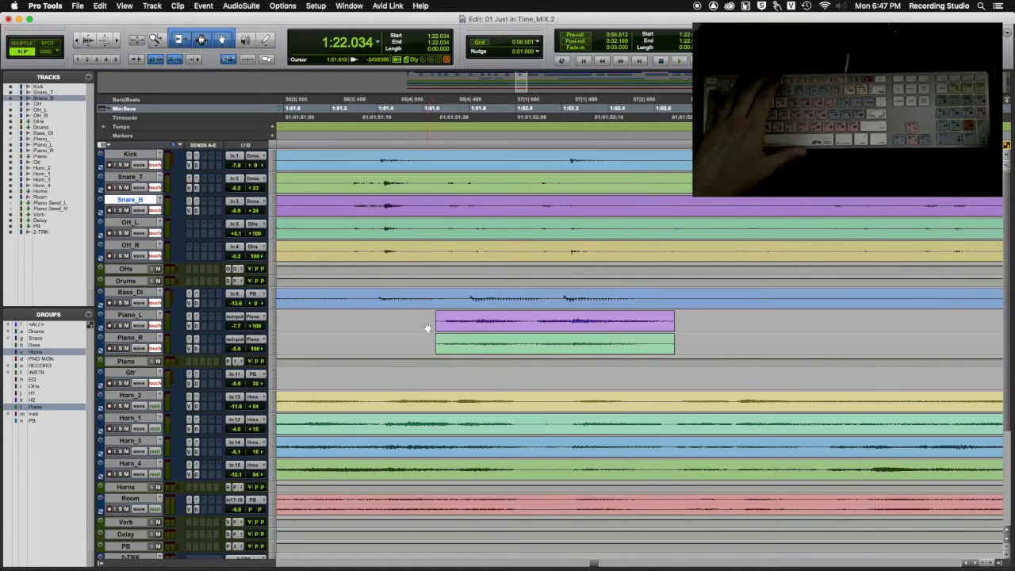
# Step: Zoom the timeline out to the surrounding arrangement and back in on the opening piano clips
pyautogui.press('r')
pyautogui.press('r')
pyautogui.press('r')
pyautogui.press('r')
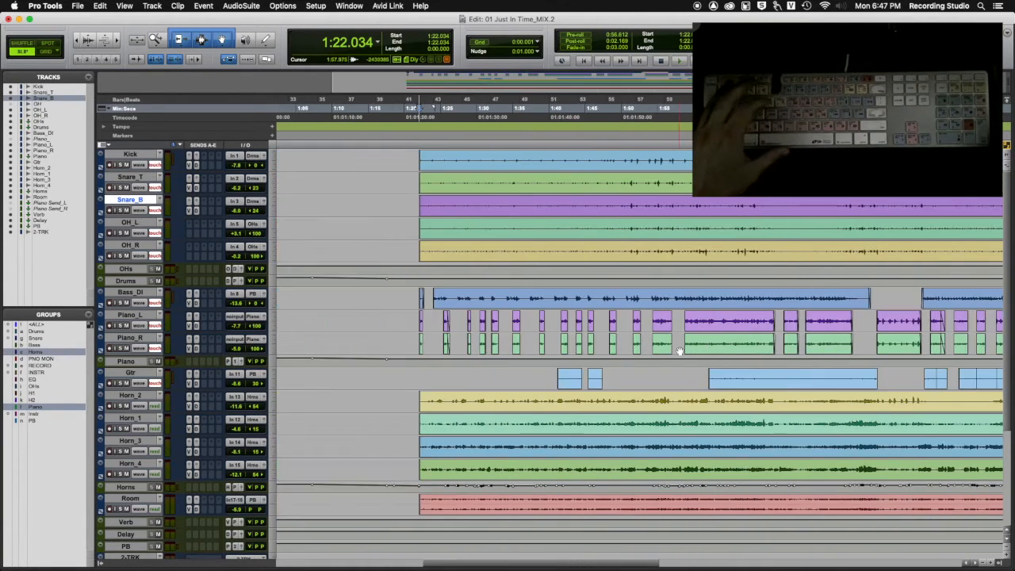
pyautogui.press('t')
pyautogui.press('t')
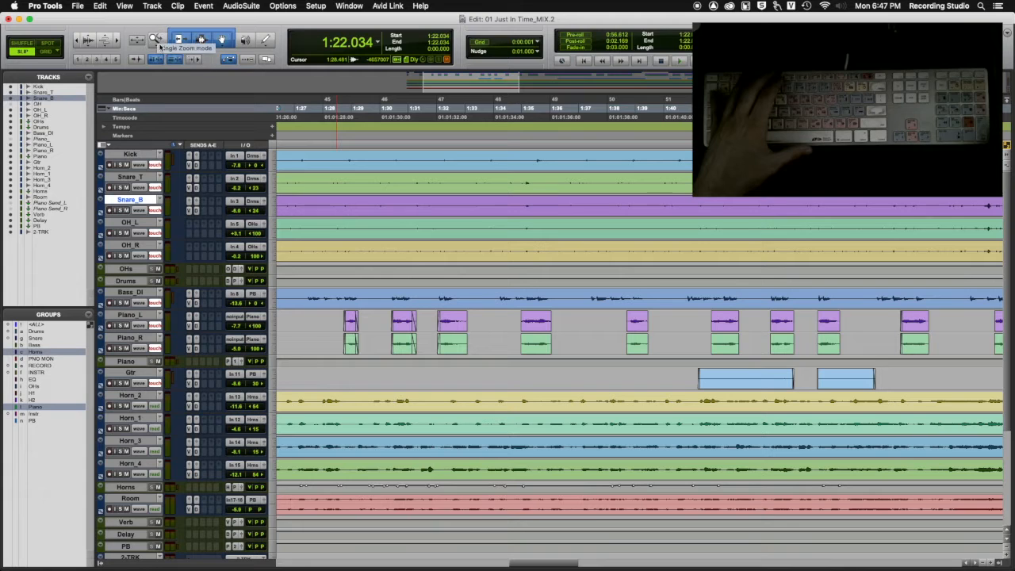
# Step: Set the Zoomer to Normal Zoom mode and magnify the start of the piano clips near 1:32
pyautogui.moveTo(156, 41); pyautogui.dragTo(163, 49)
pyautogui.moveTo(351, 267); pyautogui.dragTo(627, 275)
pyautogui.moveTo(468, 311); pyautogui.dragTo(655, 323)
pyautogui.moveTo(402, 296); pyautogui.dragTo(723, 310)
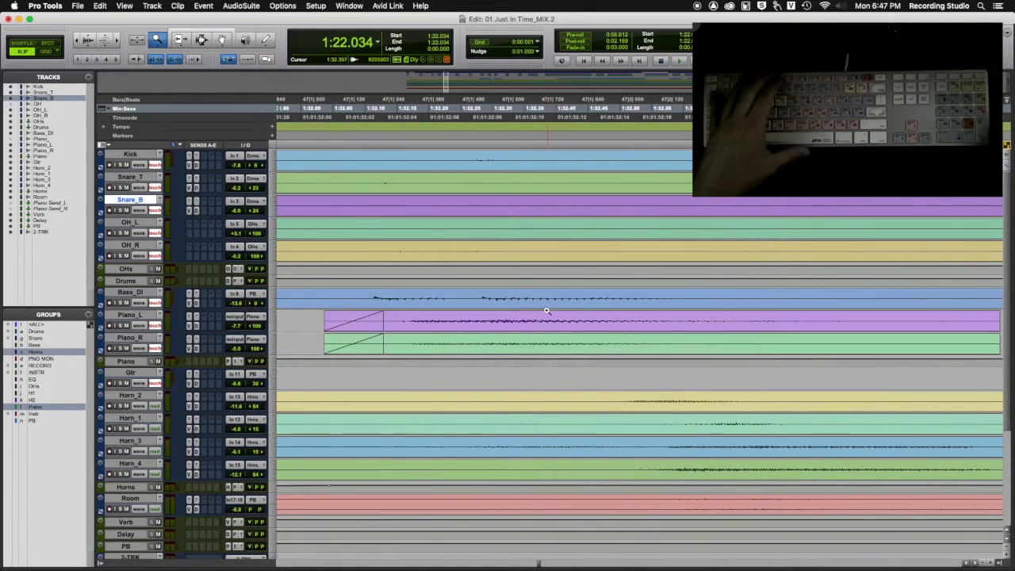
pyautogui.moveTo(358, 298); pyautogui.dragTo(673, 308)
# Step: Set the Zoomer to Single Zoom mode, zoom out to the song, and magnify the piano clips around 2:00
pyautogui.moveTo(156, 43); pyautogui.dragTo(163, 64)
pyautogui.press('r')
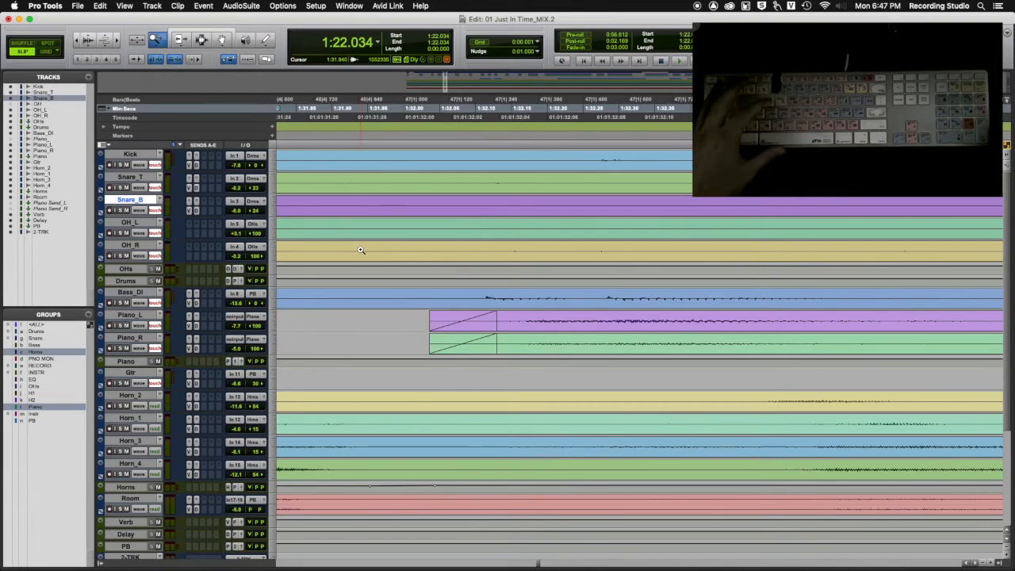
pyautogui.press('r')
pyautogui.press('r')
pyautogui.press('r')
pyautogui.press('r')
pyautogui.press('r')
pyautogui.press('r')
pyautogui.press('r')
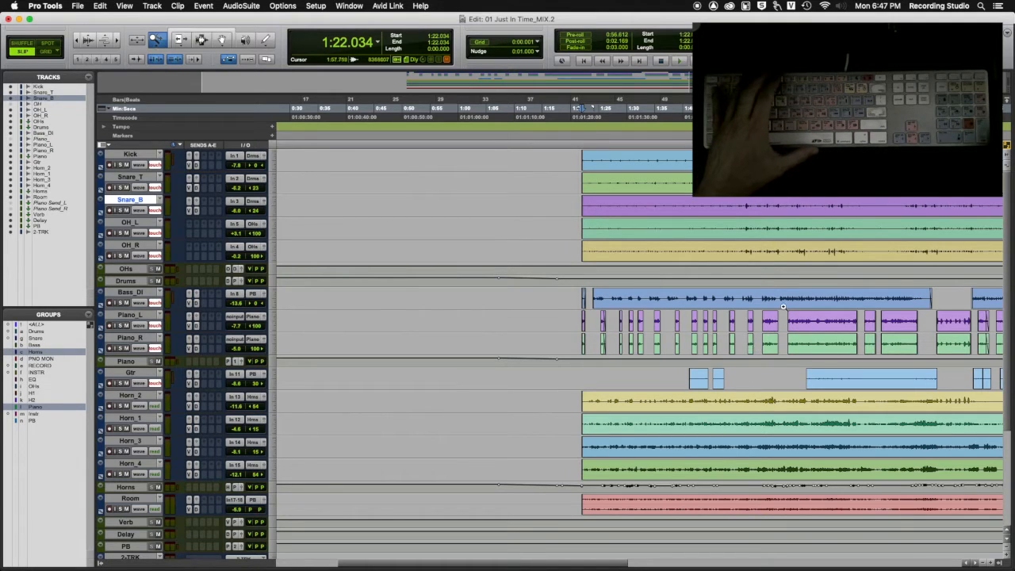
pyautogui.click(868, 327)
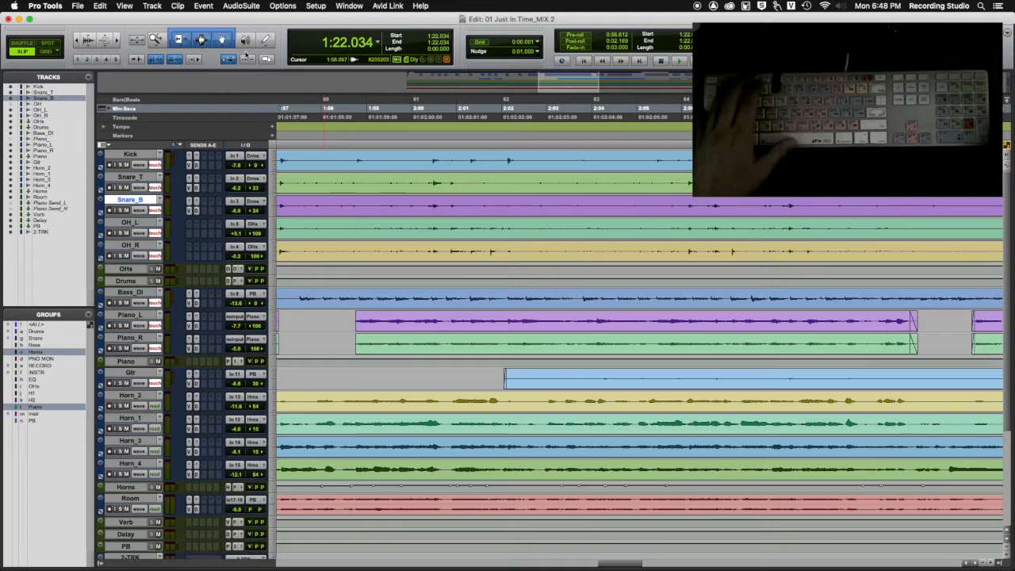
# Step: Move the edit cursor to the start of the Piano_L and Piano_R clips at 1:58.762 and zoom out to the whole session
pyautogui.moveTo(337, 318); pyautogui.dragTo(337, 342)
pyautogui.press('Tab')
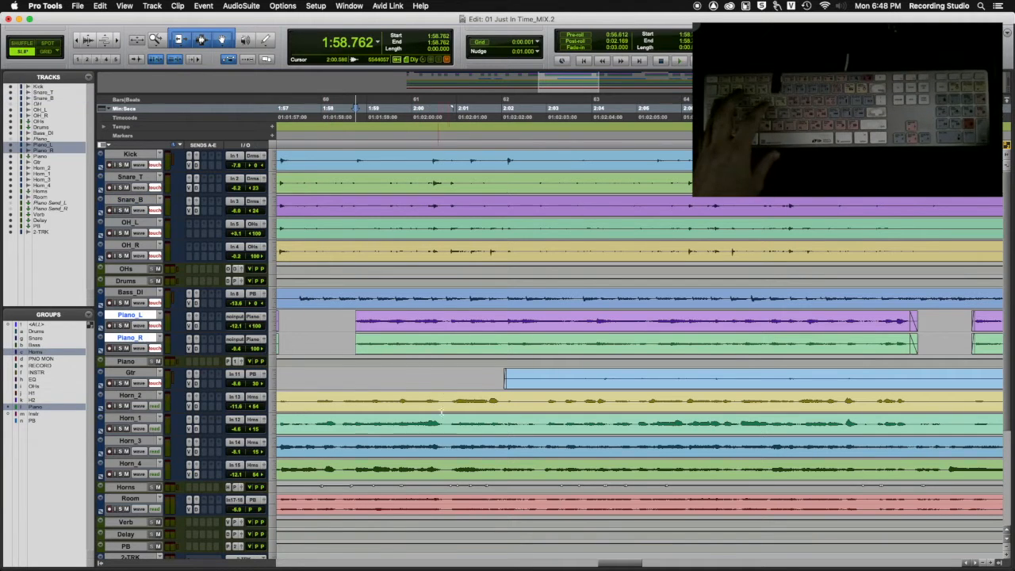
pyautogui.press('r')
pyautogui.press('r')
pyautogui.press('r')
pyautogui.press('r')
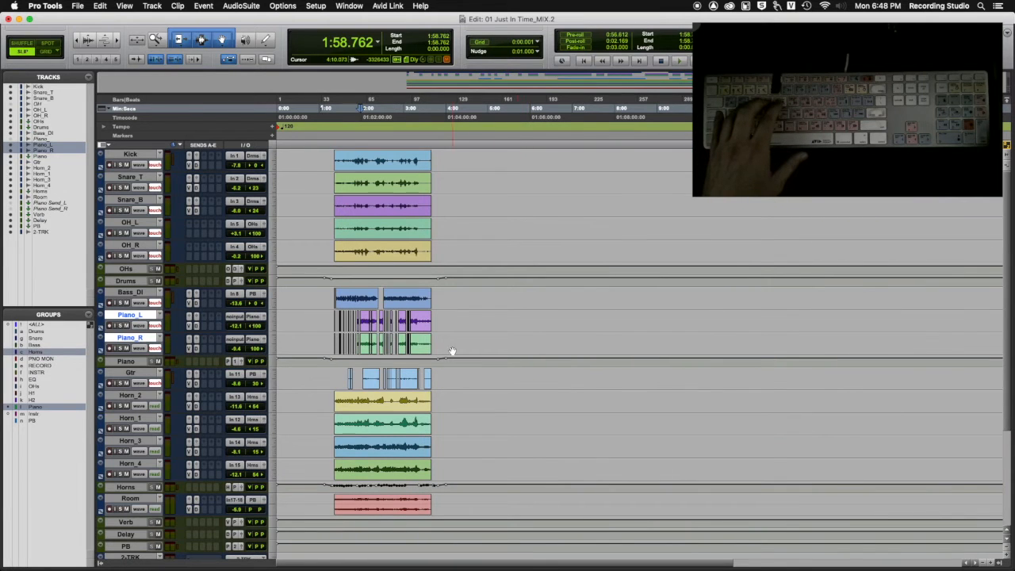
# Step: Zoom in closely on the edit cursor at the start of the piano clips
pyautogui.press('t')
pyautogui.press('t')
pyautogui.press('t')
pyautogui.press('t')
pyautogui.press('t')
pyautogui.press('t')
pyautogui.press('t')
pyautogui.press('t')
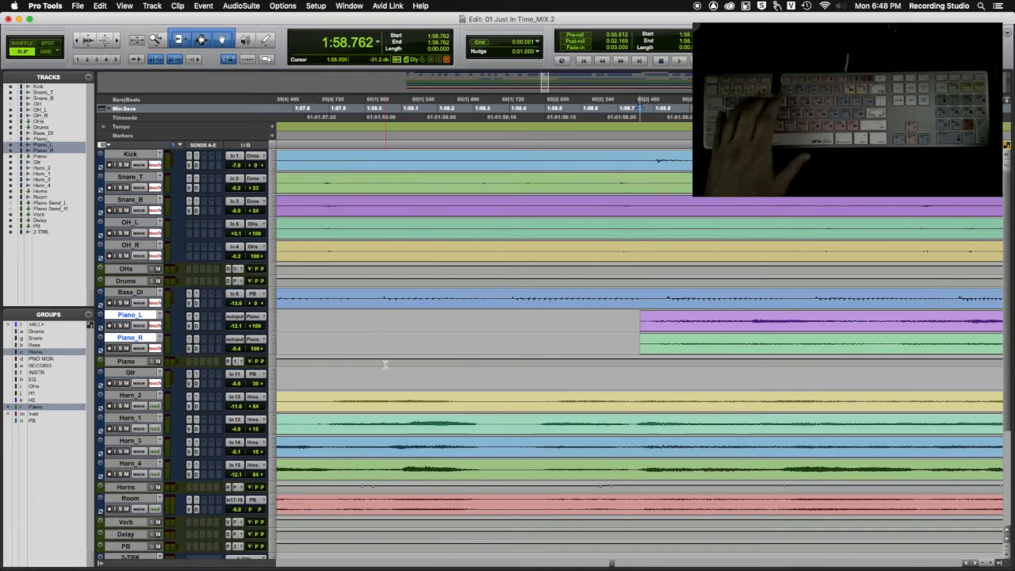
# Step: Zoom out to the full arrangement and back in to show the piano clips between about 1:54 and 2:11
pyautogui.press('r')
pyautogui.press('r')
pyautogui.press('r')
pyautogui.press('r')
pyautogui.press('r')
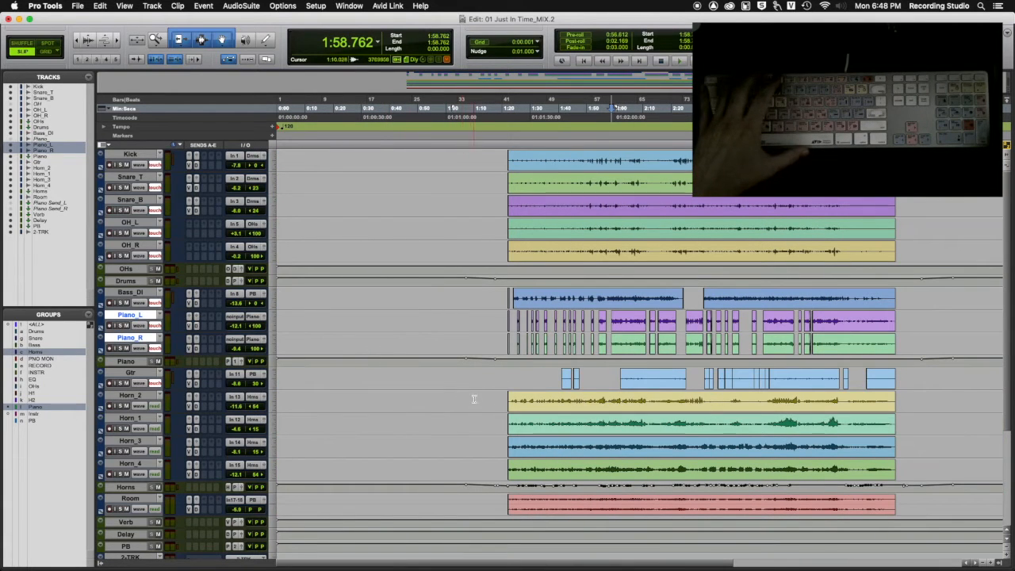
pyautogui.press('t')
pyautogui.press('t')
pyautogui.press('t')
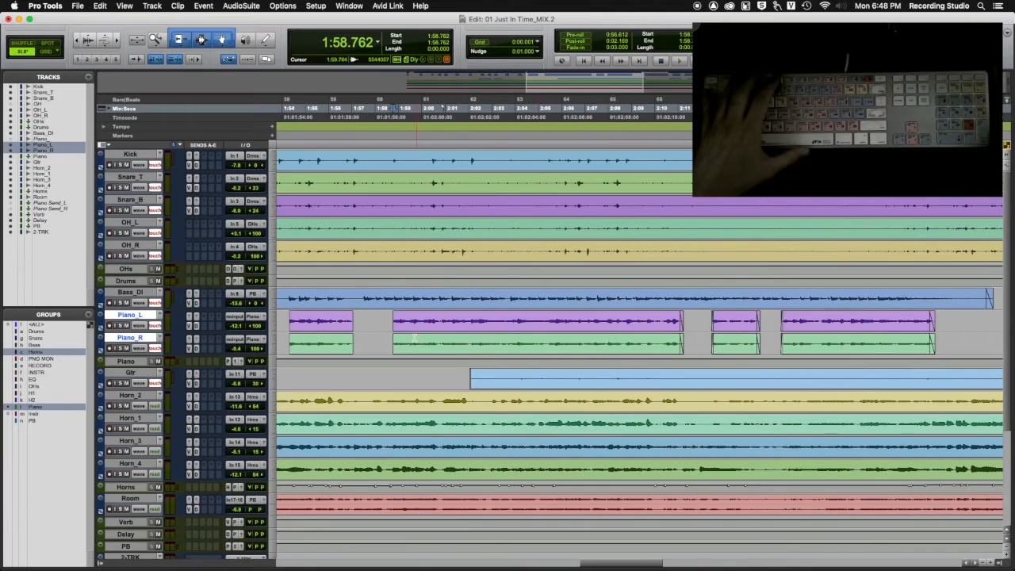
# Step: Magnify the piano clips around 2:00 in Single Zoom mode and zoom back out to the entire session
pyautogui.press('F5')
pyautogui.moveTo(324, 321); pyautogui.dragTo(847, 321)
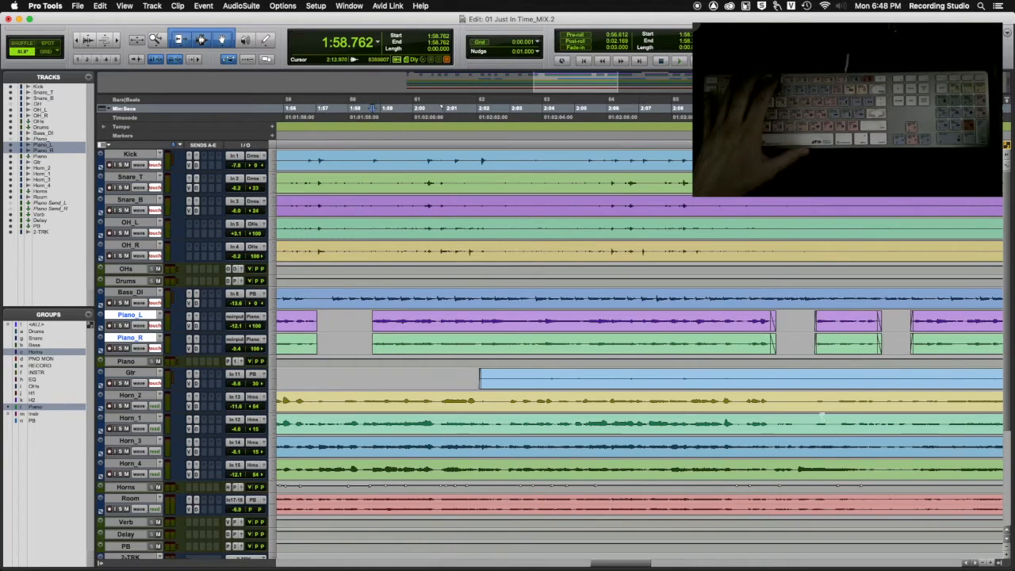
pyautogui.press('r')
pyautogui.press('r')
pyautogui.press('r')
pyautogui.press('r')
pyautogui.press('r')
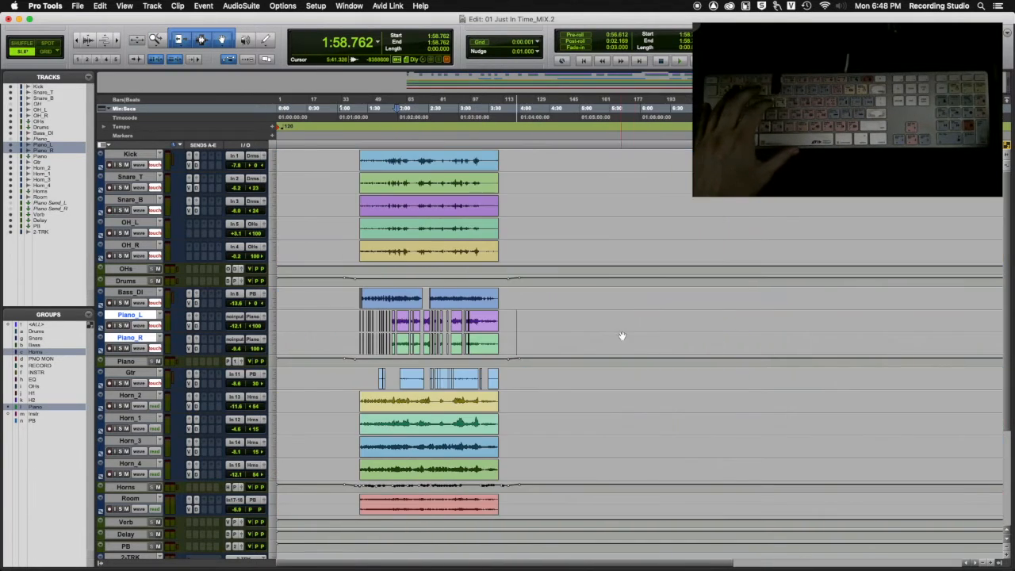
# Step: Zoom in again around the edit cursor to view the piano clips between about 1:48 and 2:00
pyautogui.press('t')
pyautogui.press('t')
pyautogui.press('t')
pyautogui.press('t')
pyautogui.press('t')
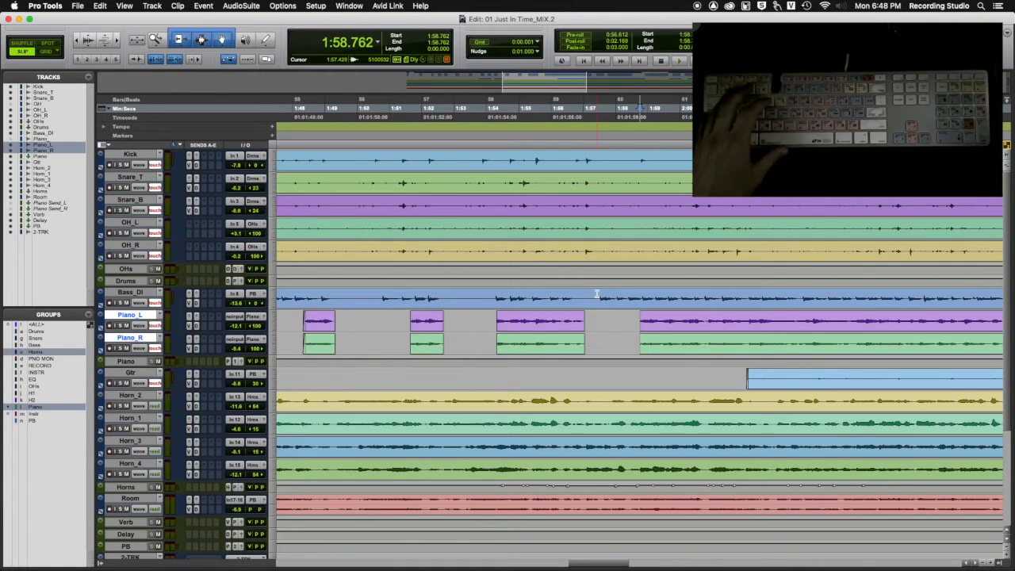
# Step: Zoom out to see all the recorded clips and save the session
pyautogui.press('r')
pyautogui.press('r')
pyautogui.press('r')
pyautogui.press('r')
pyautogui.press('super+s')
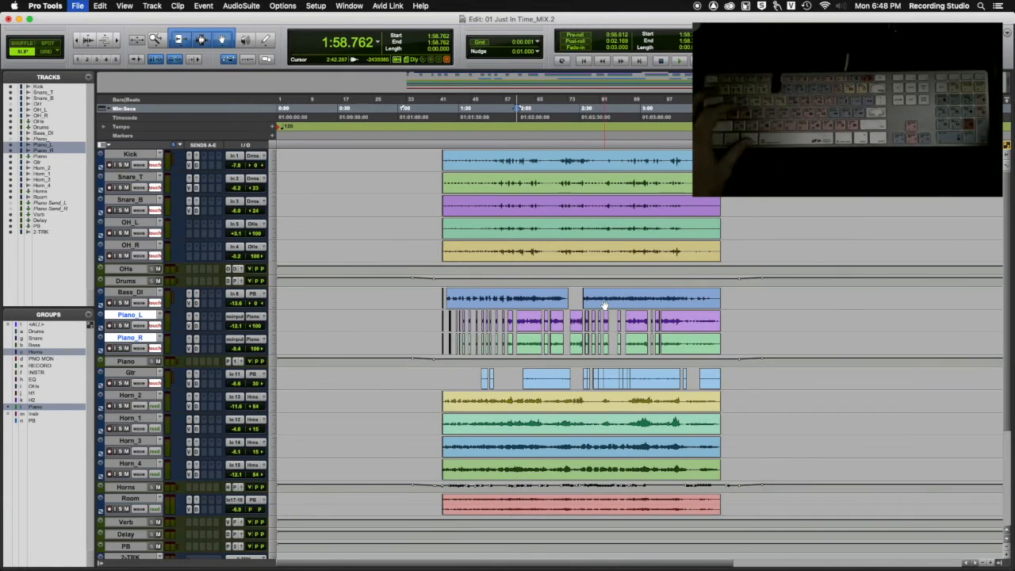
# Step: Place the edit cursor before the clips on the grouped Horn tracks and set the track height to large
pyautogui.moveTo(415, 227); pyautogui.dragTo(755, 248)
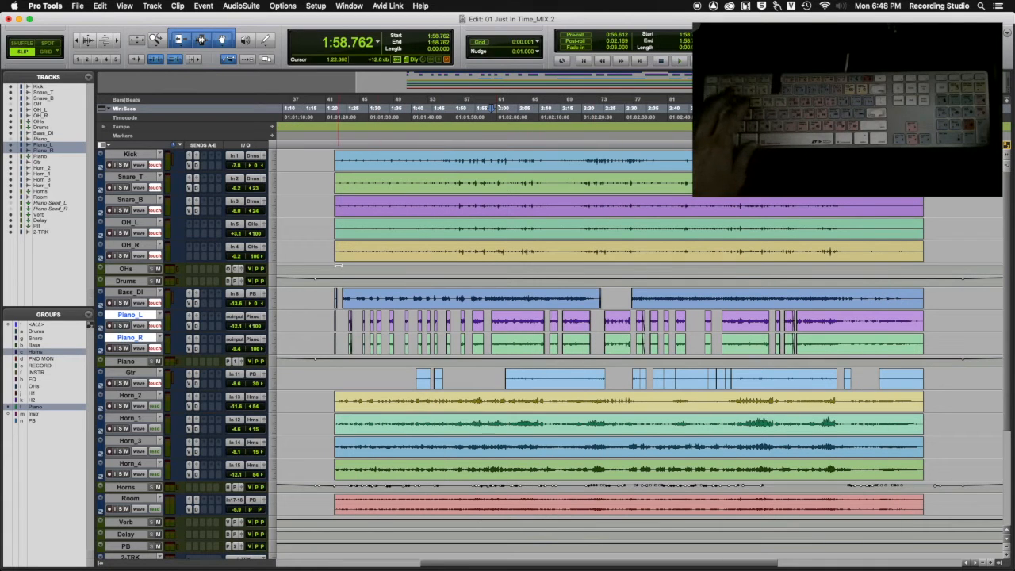
pyautogui.click(331, 398)
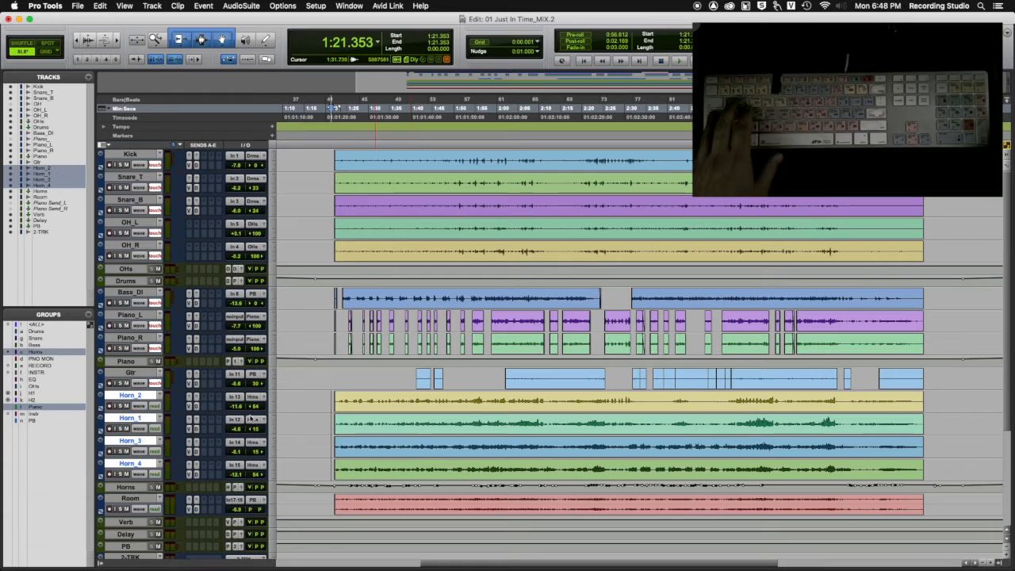
pyautogui.click(272, 404)
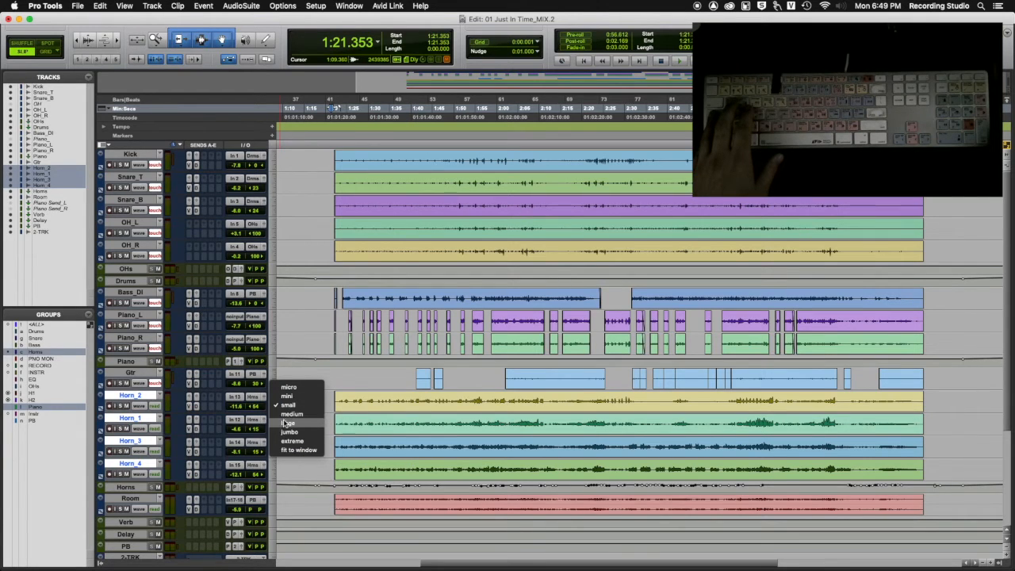
pyautogui.click(290, 424)
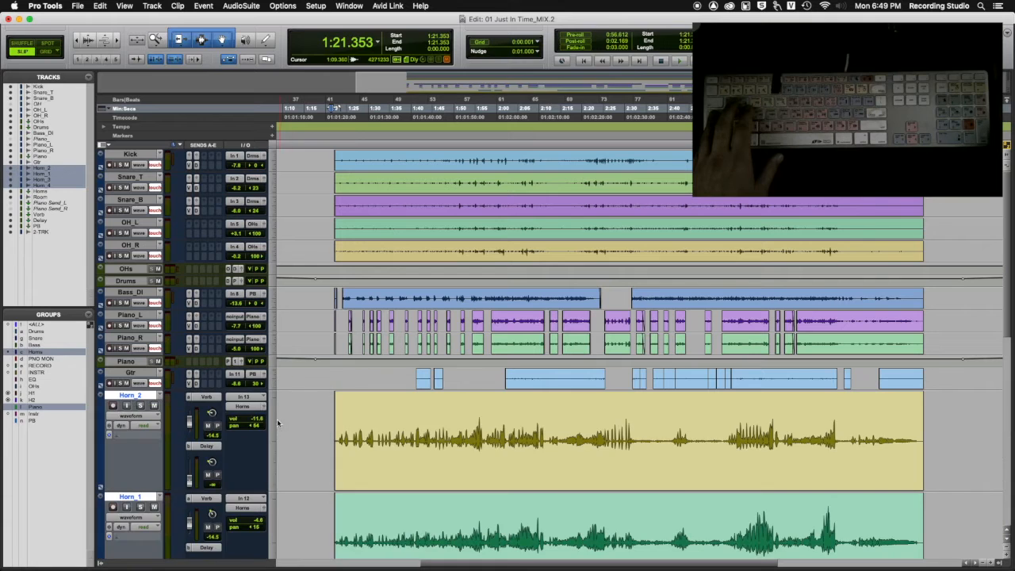
# Step: Set the height of the four Horn tracks to mini
pyautogui.scroll(-4, 287, 397)
pyautogui.click(272, 359)
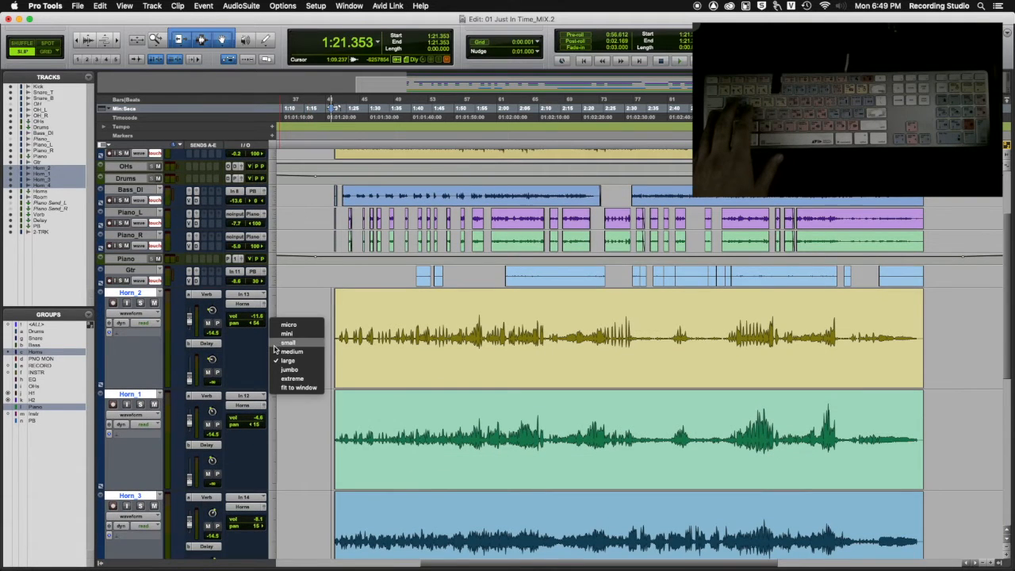
pyautogui.click(275, 337)
# Step: Place the edit cursor before the Horn clips and step the track heights up past jumbo and back down to small
pyautogui.click(329, 294)
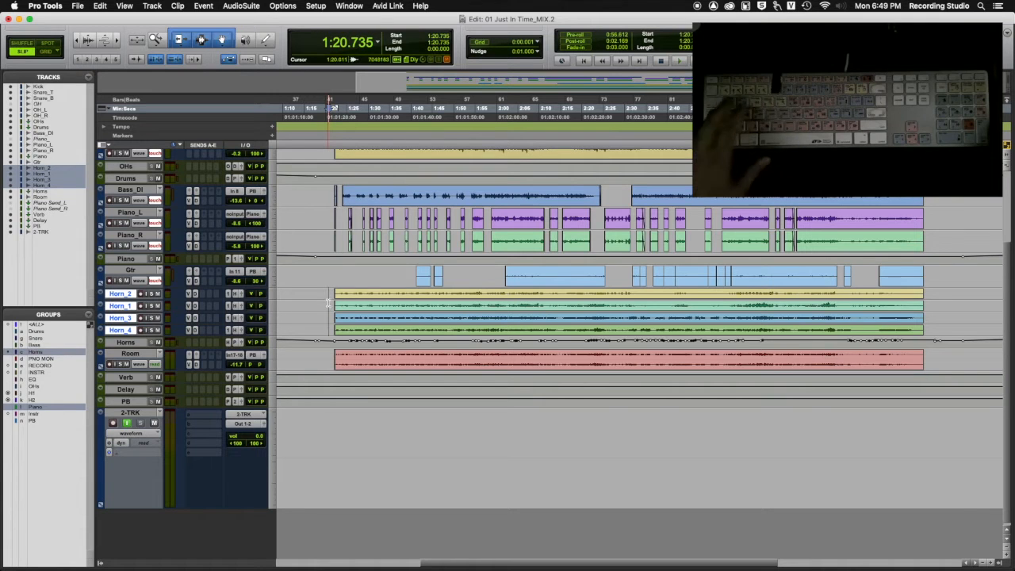
pyautogui.hotkey('ctrl', 'Up')
pyautogui.hotkey('ctrl', 'Up')
pyautogui.hotkey('ctrl', 'Up')
pyautogui.hotkey('ctrl', 'Up')
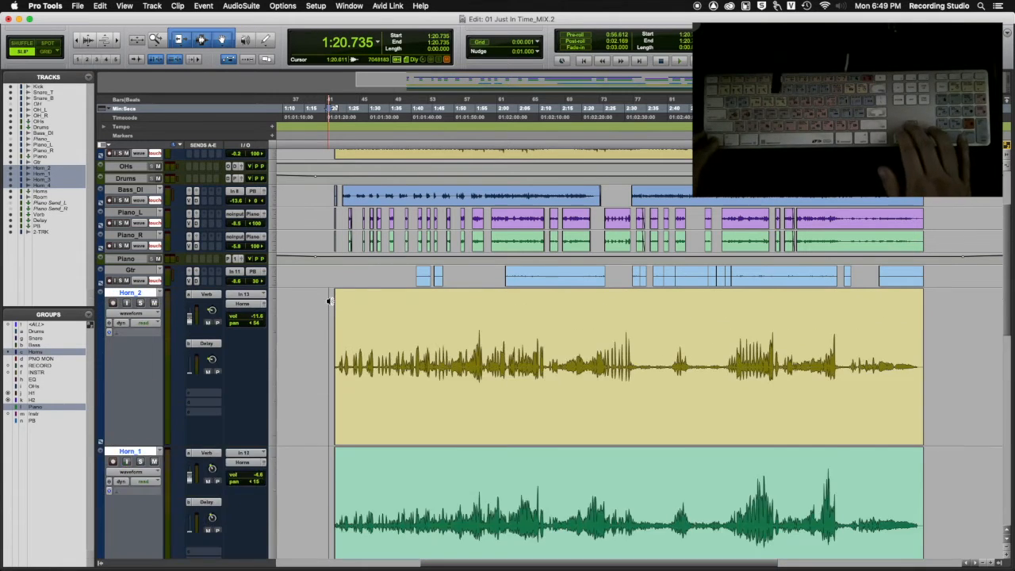
pyautogui.hotkey('ctrl', 'Up')
pyautogui.hotkey('ctrl', 'Down')
pyautogui.hotkey('ctrl', 'Down')
pyautogui.hotkey('ctrl', 'Down')
pyautogui.hotkey('ctrl', 'Up')
pyautogui.hotkey('ctrl', 'Up')
pyautogui.hotkey('ctrl', 'Down')
pyautogui.hotkey('ctrl', 'Down')
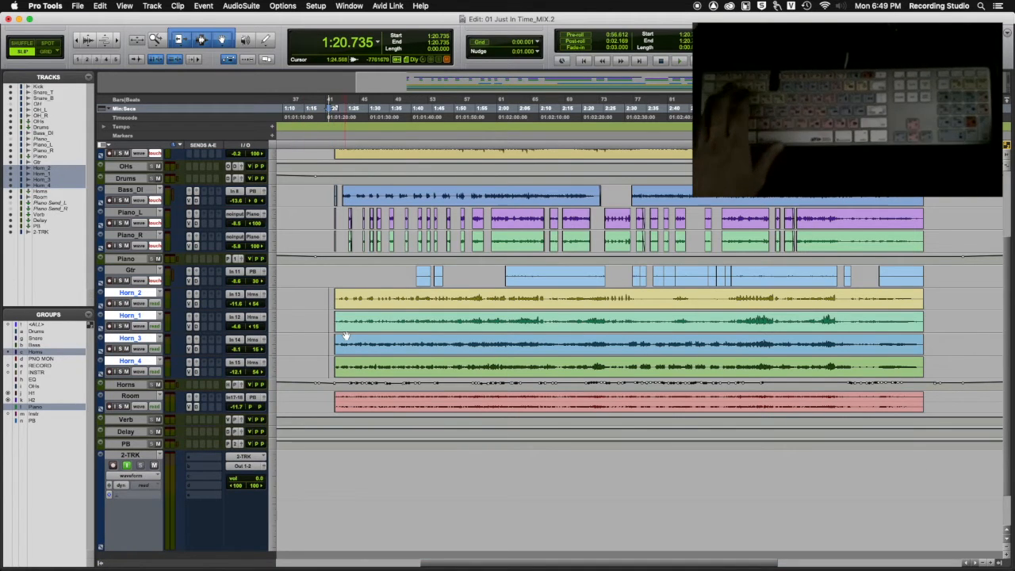
# Step: Move the edit cursor to the start of the Horn clips at 1:22.034 and zoom in on their fade-ins
pyautogui.click(337, 289)
pyautogui.click(320, 296)
pyautogui.press('Tab')
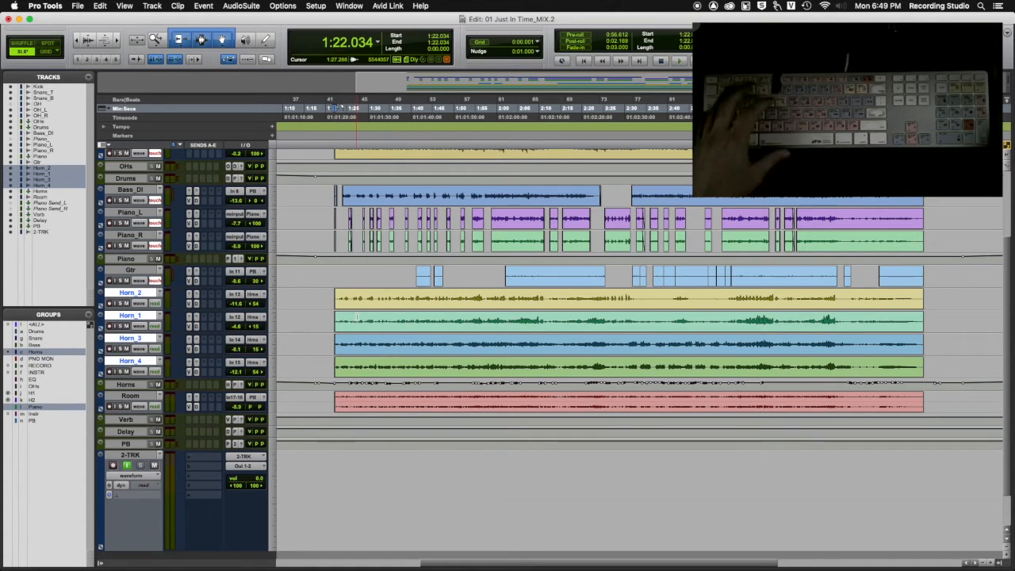
pyautogui.press('super+bracketright')
pyautogui.press('super+bracketright')
pyautogui.press('super+bracketright')
pyautogui.press('super+bracketright')
pyautogui.press('super+bracketright')
pyautogui.press('super+bracketright')
pyautogui.press('super+bracketright')
pyautogui.press('super+bracketright')
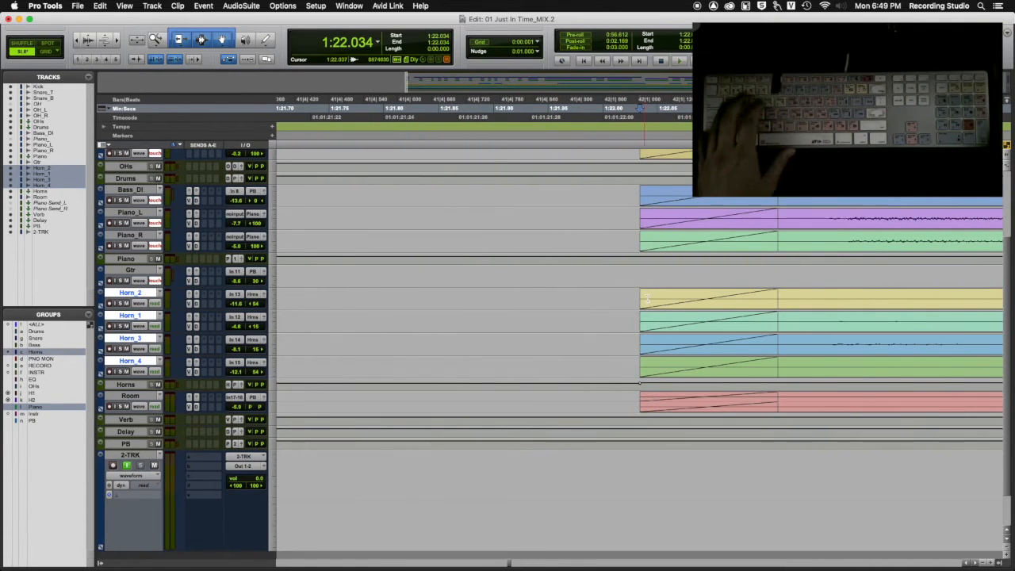
# Step: Move between the fade boundaries on the four Horn tracks and select the fade-ins from 1:22.034 to 1:22.160
pyautogui.hotkey('shift', 'Tab')
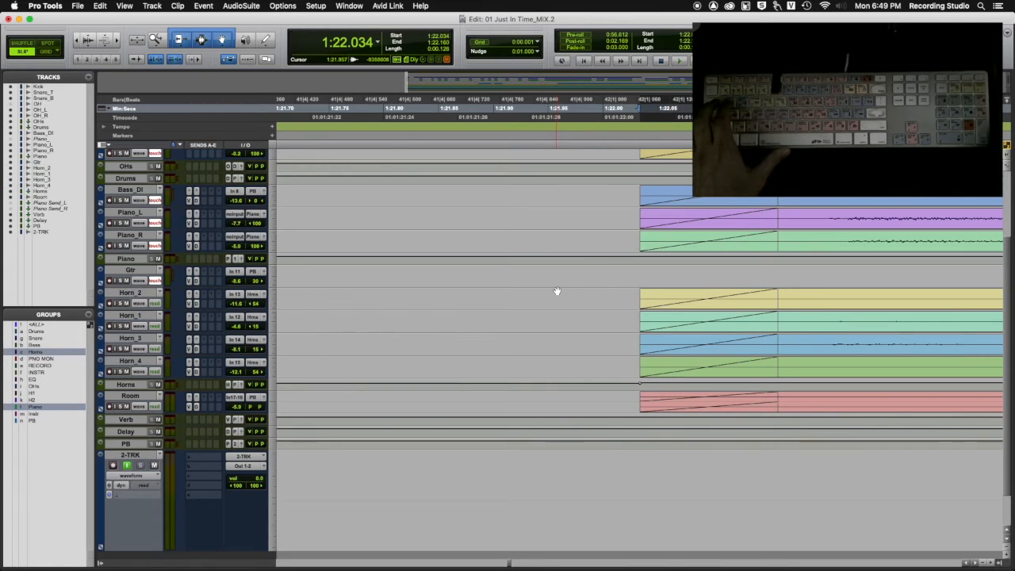
pyautogui.click(551, 295)
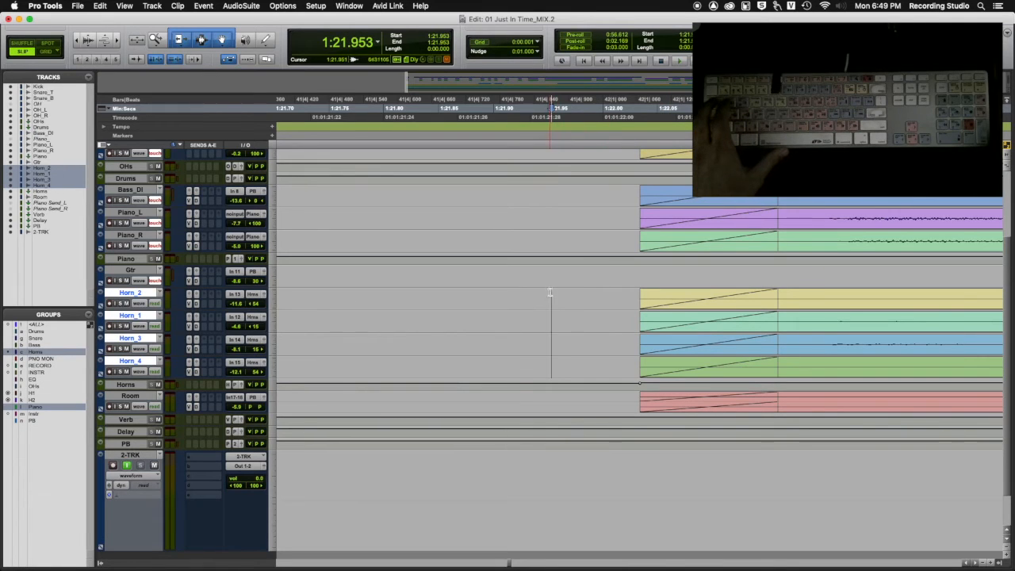
pyautogui.press('Tab')
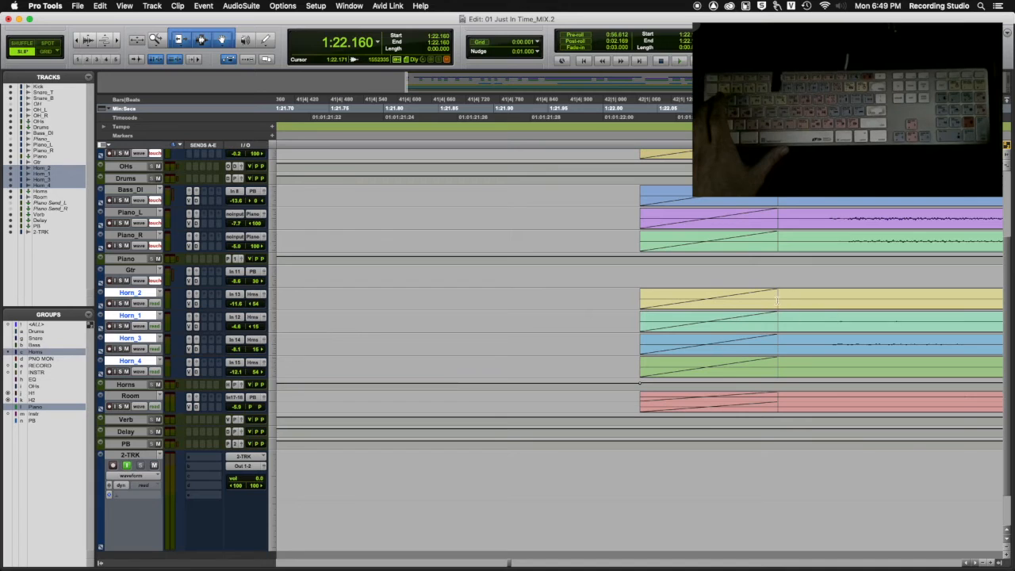
pyautogui.click(714, 307)
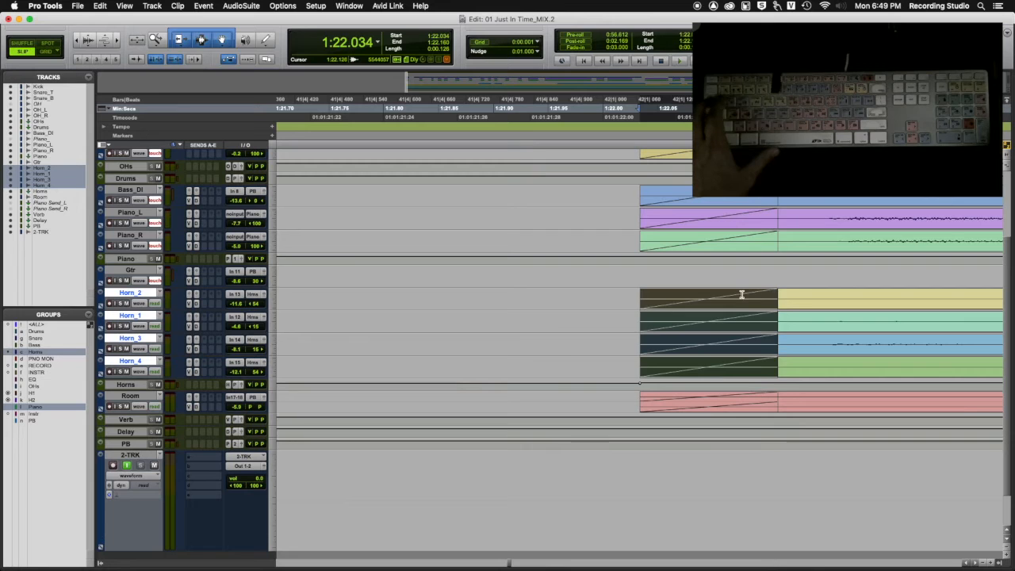
# Step: Deselect the Horn fade-ins, jump to the session end at 3:39.910, and zoom out to view the clip endings
pyautogui.click(740, 295)
pyautogui.hotkey('alt', 'Return')
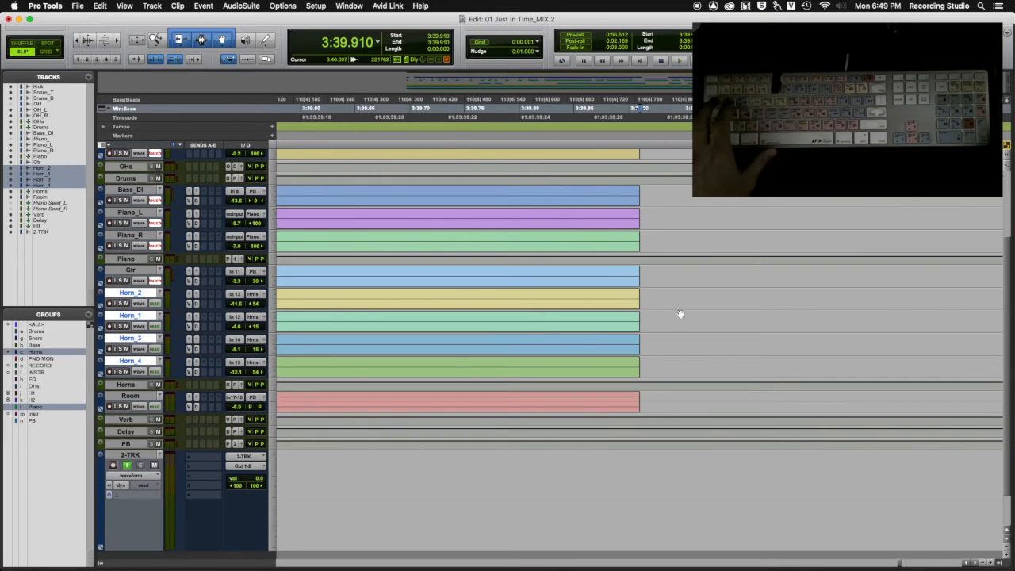
pyautogui.press('r')
pyautogui.press('r')
pyautogui.press('r')
pyautogui.press('r')
pyautogui.press('r')
pyautogui.press('r')
pyautogui.press('r')
pyautogui.press('r')
pyautogui.press('r')
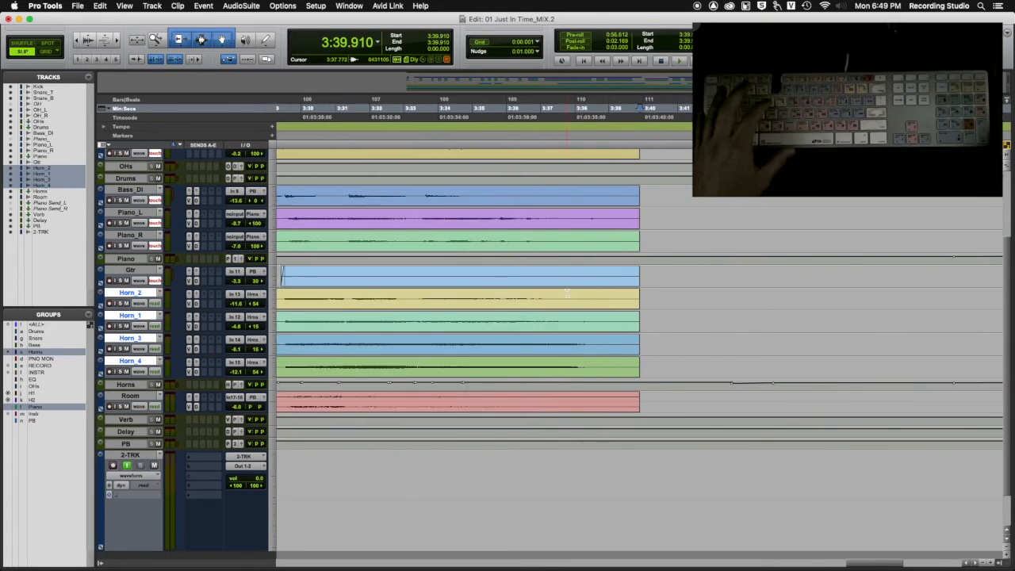
# Step: Zoom in on the long Gtr clip starting near 2:02 and place the edit cursor in it at 2:07.717
pyautogui.moveTo(356, 296); pyautogui.dragTo(547, 310)
pyautogui.scroll(4, 389, 269)
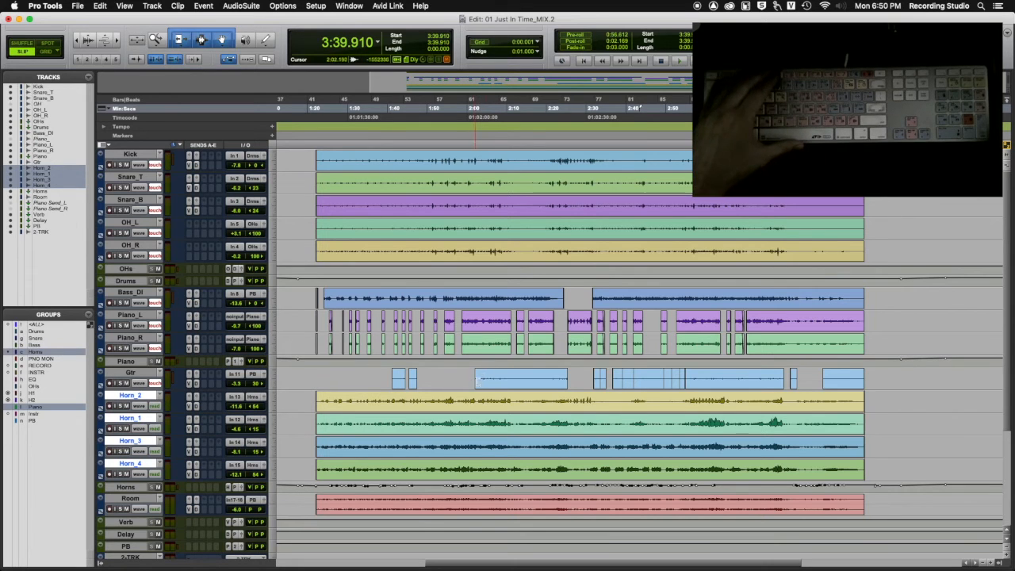
pyautogui.press('F5')
pyautogui.click(473, 383)
pyautogui.click(428, 373)
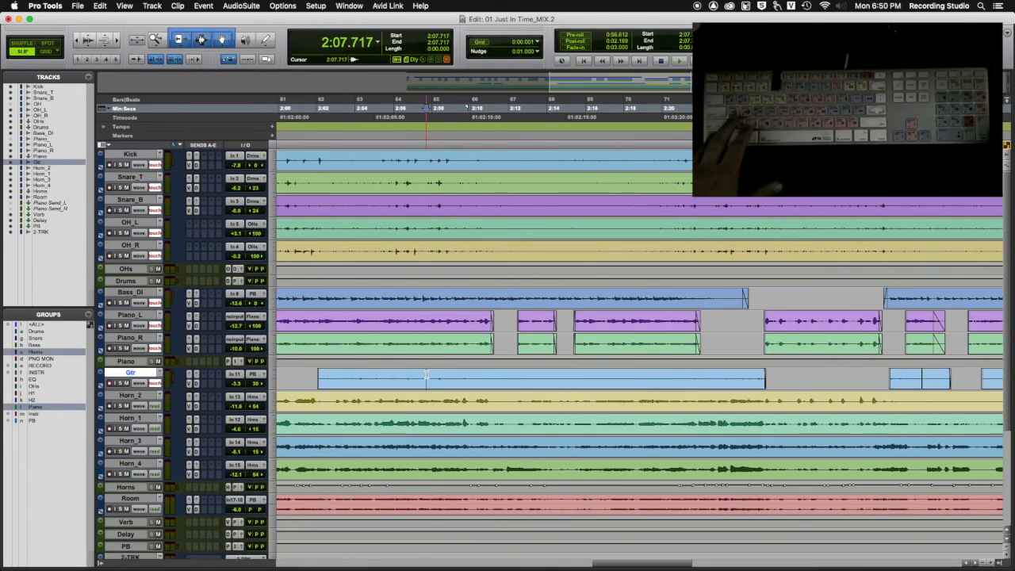
# Step: Increase the Gtr track's height three steps so its clip and track controls are shown large
pyautogui.hotkey('ctrl', 'Up')
pyautogui.hotkey('ctrl', 'Up')
pyautogui.hotkey('ctrl', 'Up')
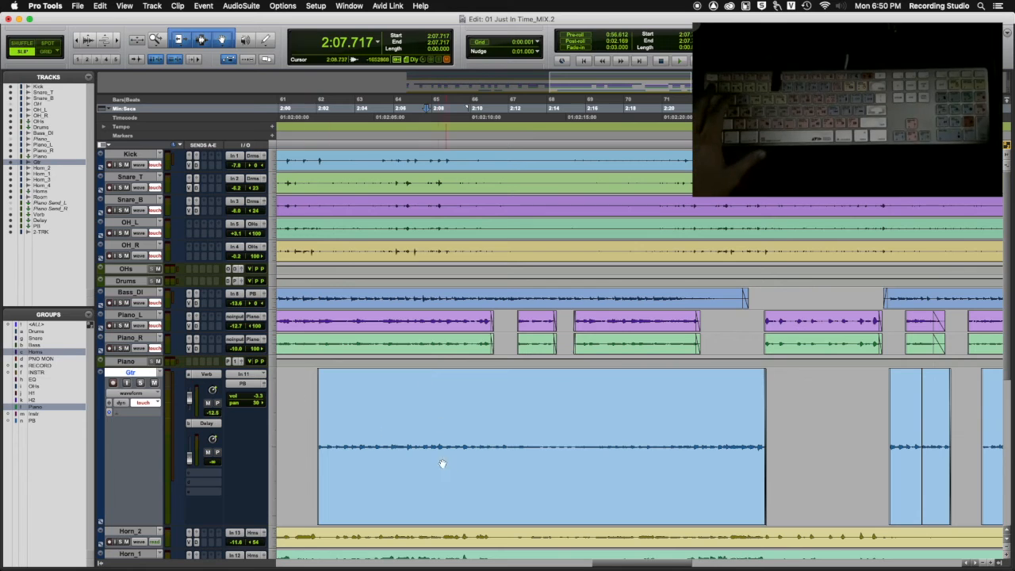
# Step: Increase the vertical zoom of the audio waveforms on all tracks by several steps
pyautogui.click(88, 38)
pyautogui.click(88, 39)
pyautogui.click(88, 38)
pyautogui.click(89, 40)
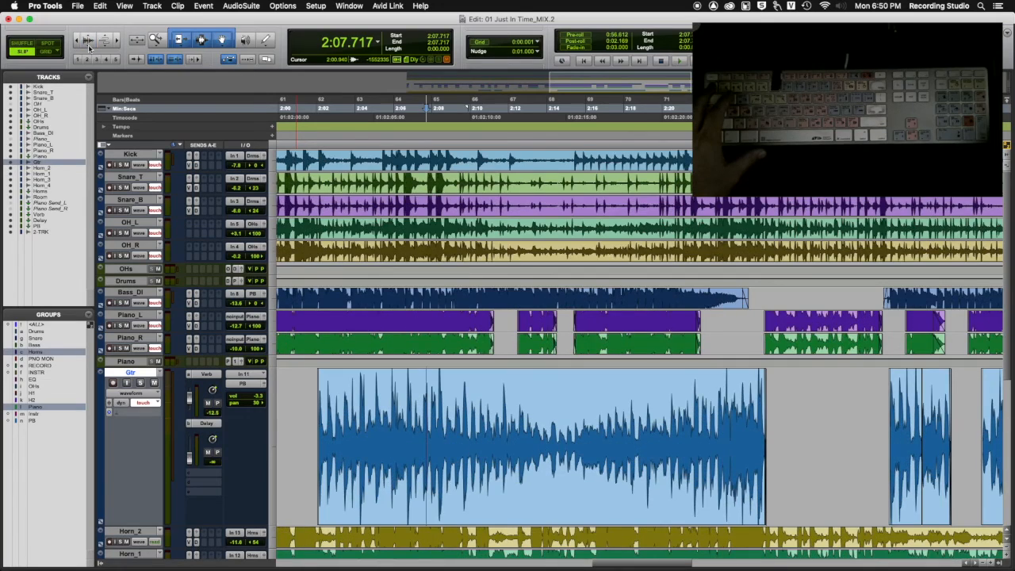
# Step: Step the vertical zoom of the audio waveforms down and back up to the enlarged display
pyautogui.click(89, 45)
pyautogui.click(89, 43)
pyautogui.click(88, 39)
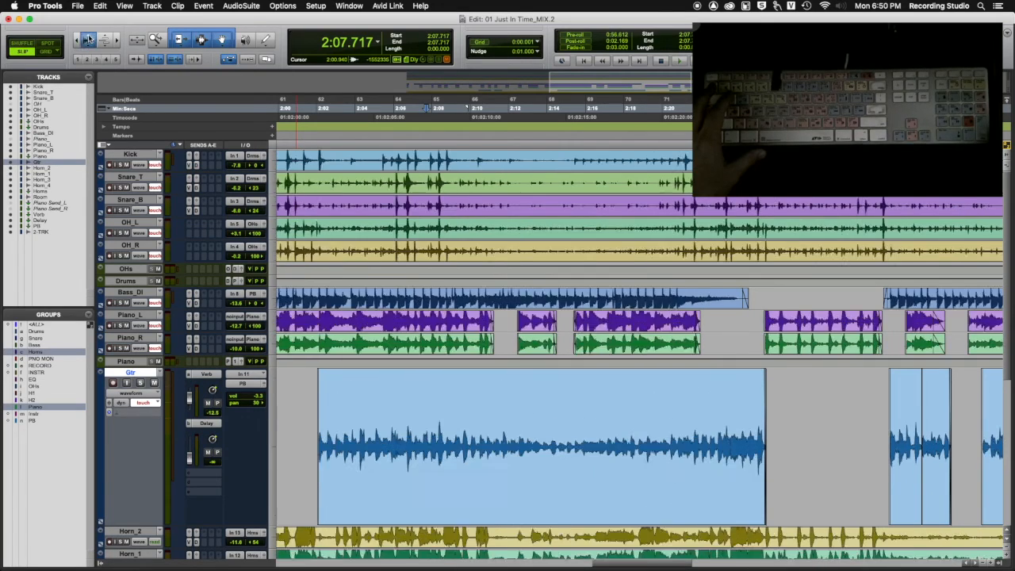
pyautogui.click(88, 39)
pyautogui.click(88, 39)
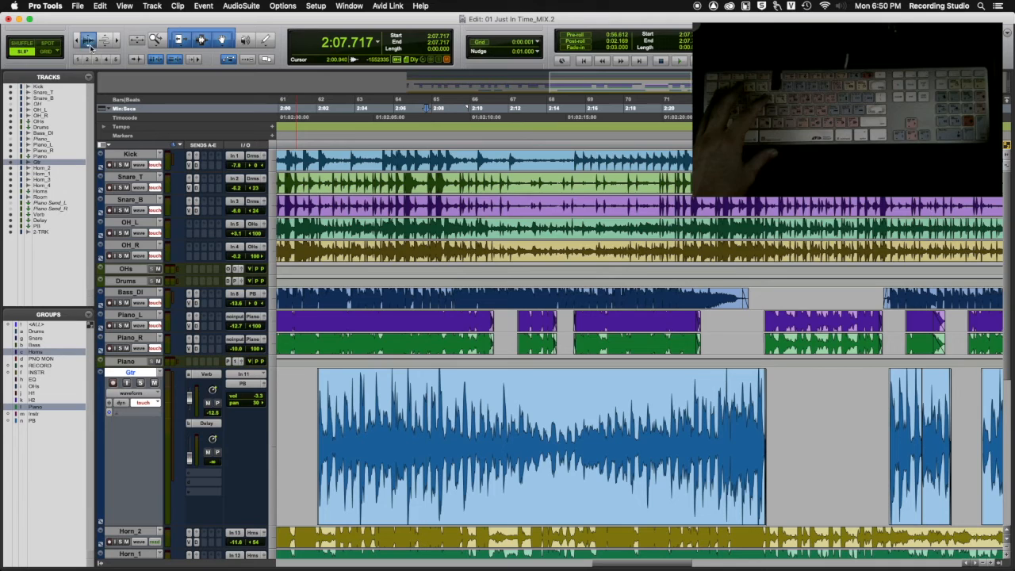
pyautogui.click(90, 46)
pyautogui.click(88, 39)
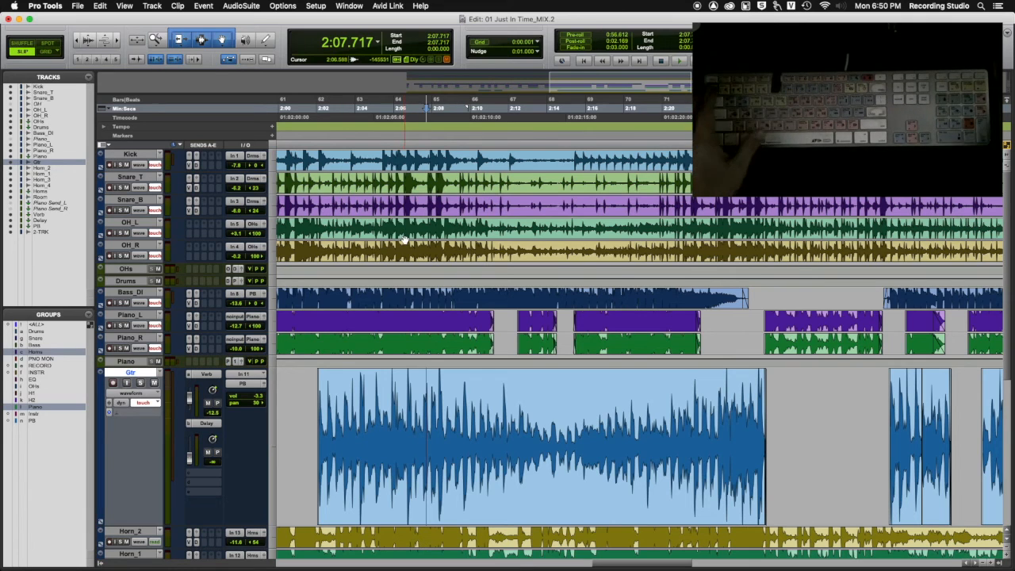
# Step: Zoom out to the whole session and zoom back in on the full span of recorded clips
pyautogui.doubleClick(157, 40)
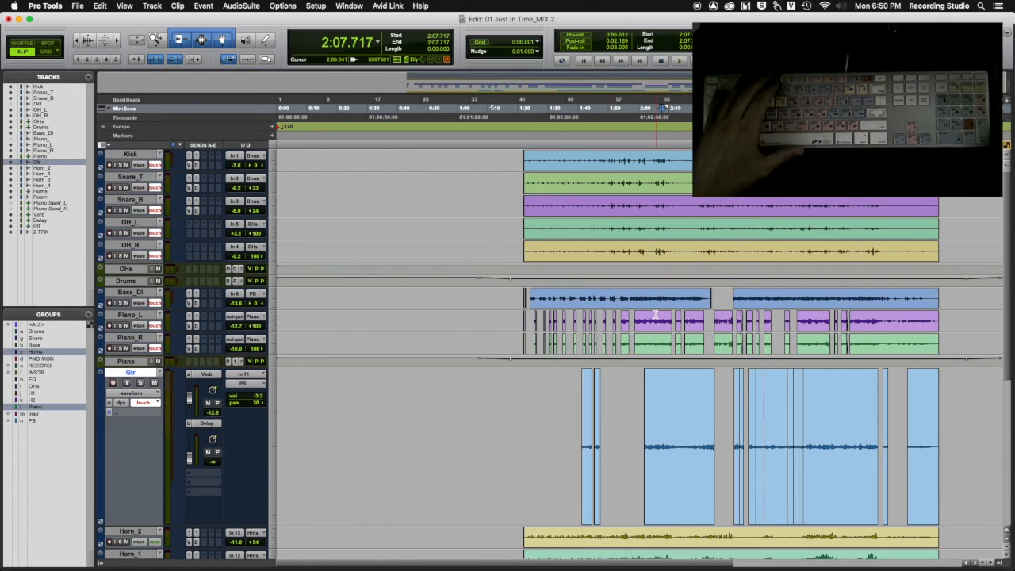
pyautogui.press('F5')
pyautogui.moveTo(488, 206); pyautogui.dragTo(981, 242)
pyautogui.scroll(-1, 381, 359)
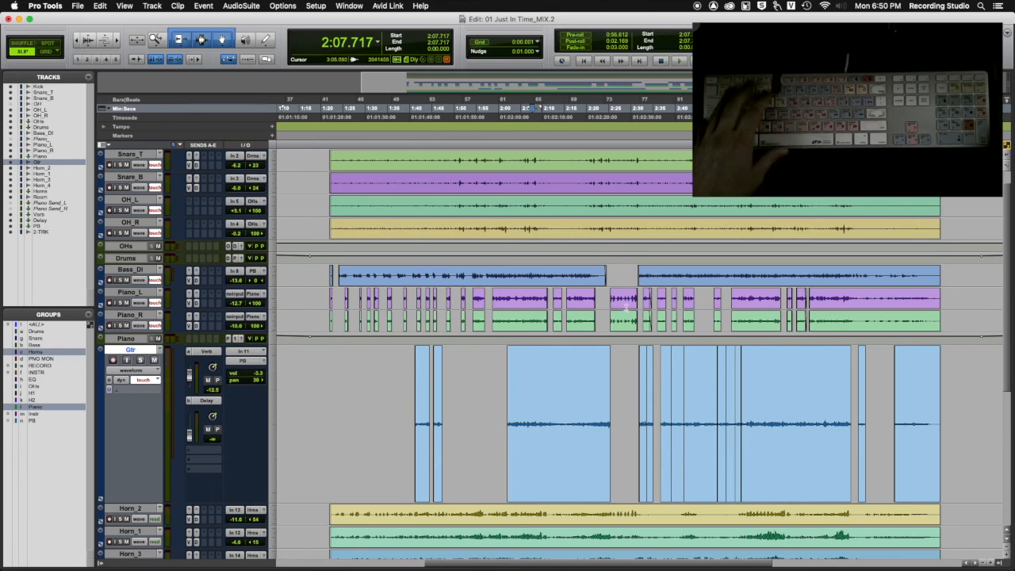
# Step: Place the edit cursor before the first Gtr clip at 1:37.373 and reduce the Gtr track's height
pyautogui.click(398, 380)
pyautogui.hotkey('ctrl', 'Up')
pyautogui.hotkey('ctrl', 'Up')
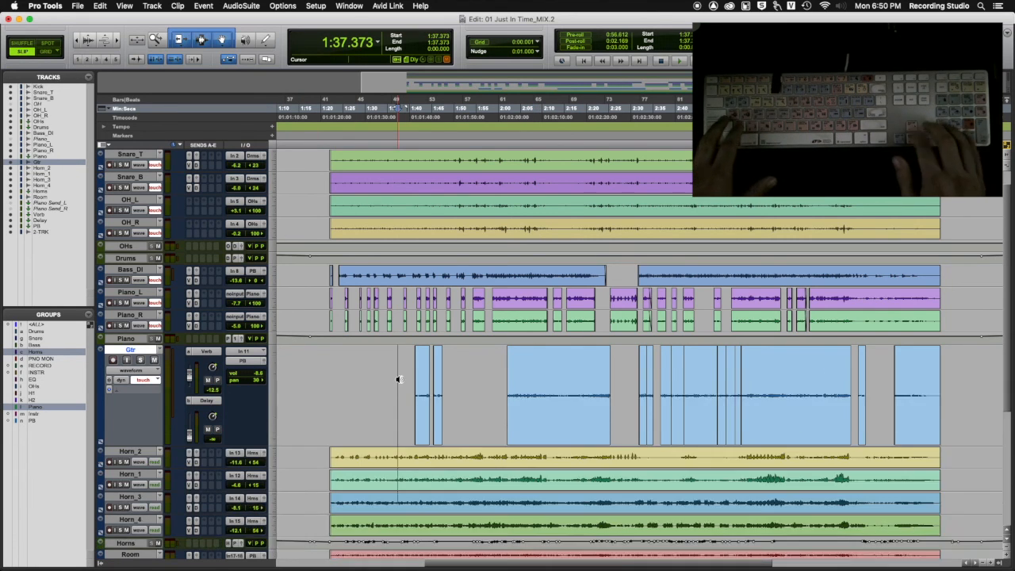